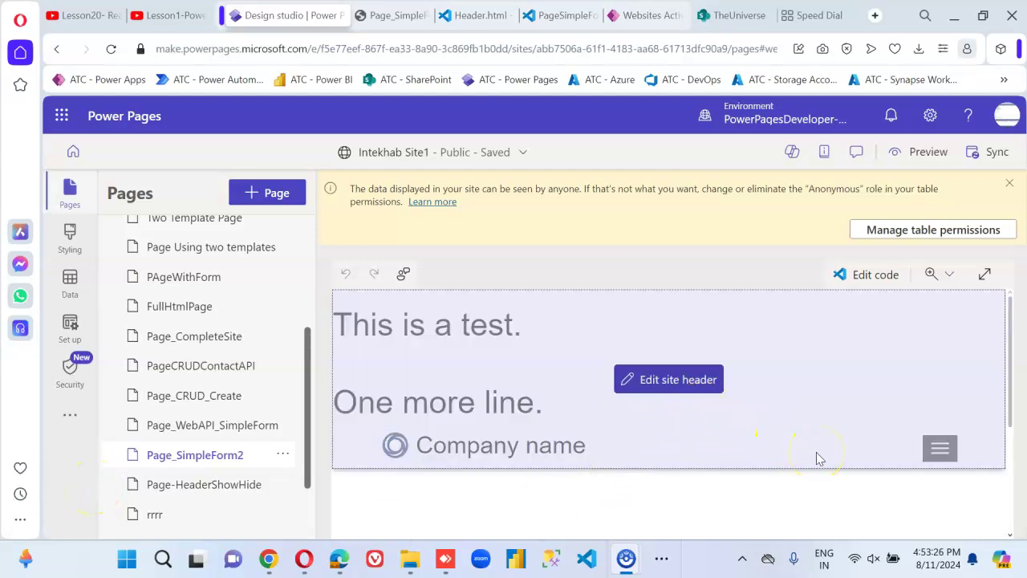
Bring up the Page Templates list in Power Pages Management
scroll(816, 453, "down", 2)
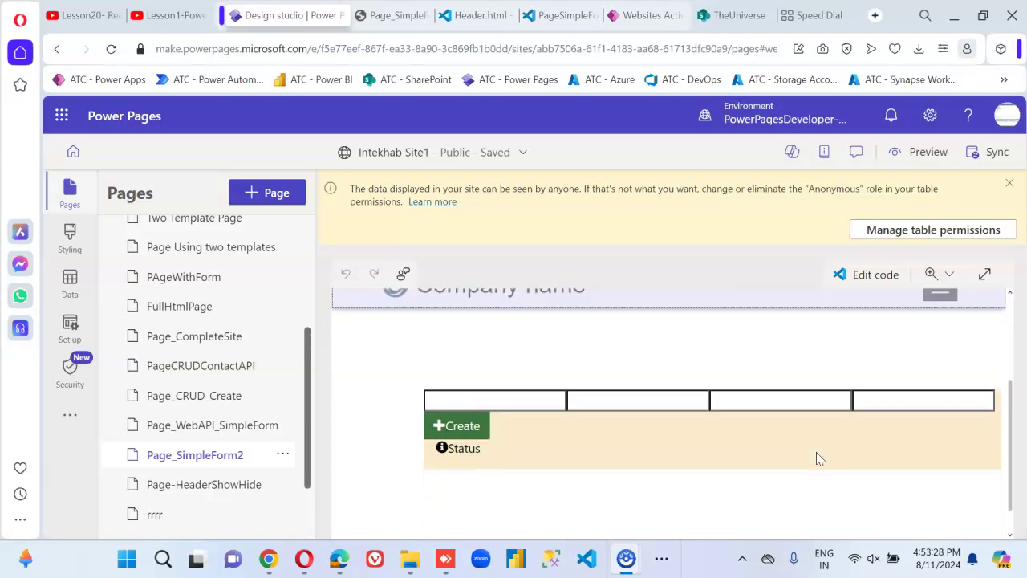
scroll(816, 453, "up", 3)
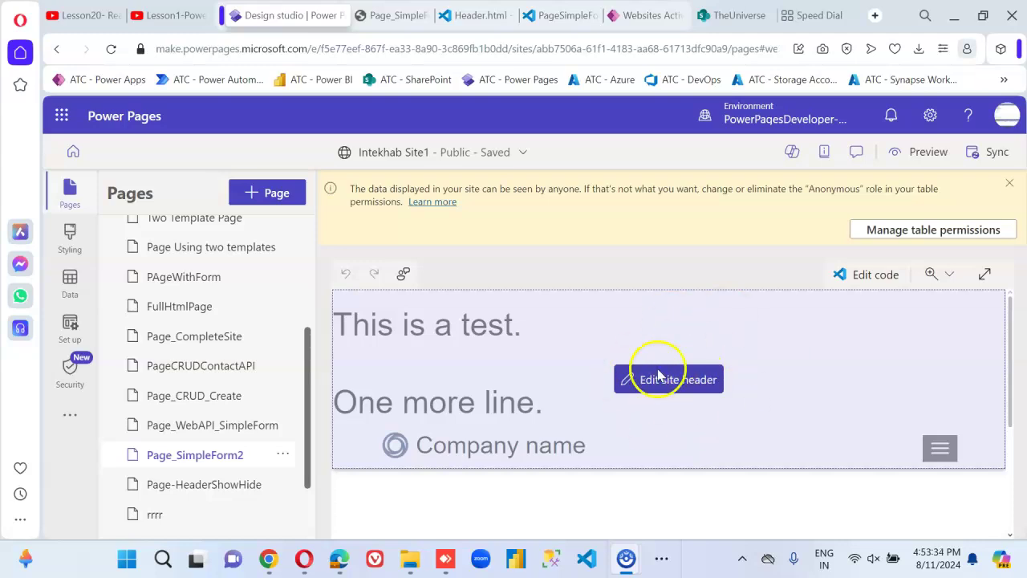
scroll(676, 393, "down", 5)
scroll(694, 411, "up", 5)
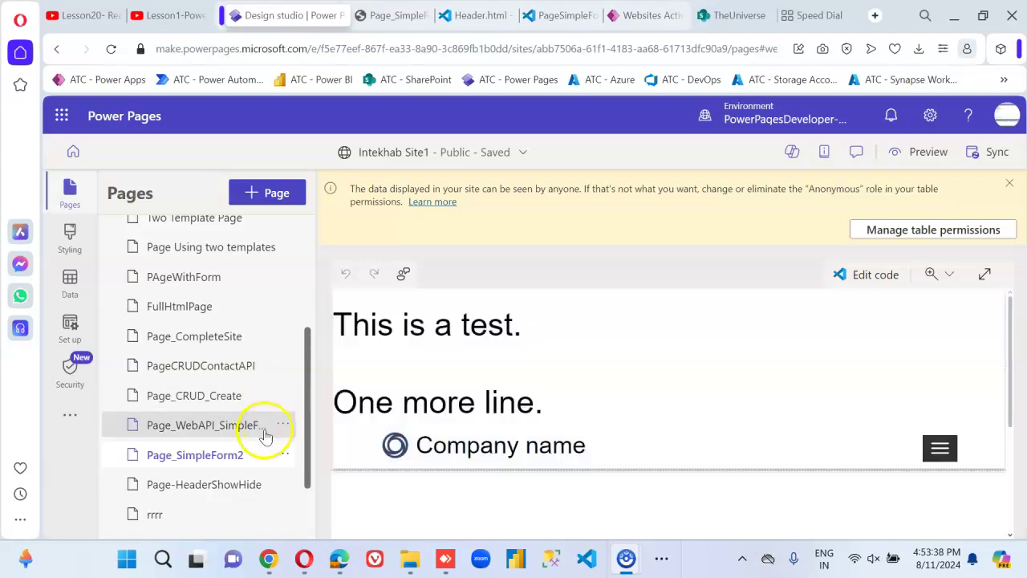
scroll(265, 433, "down", 1)
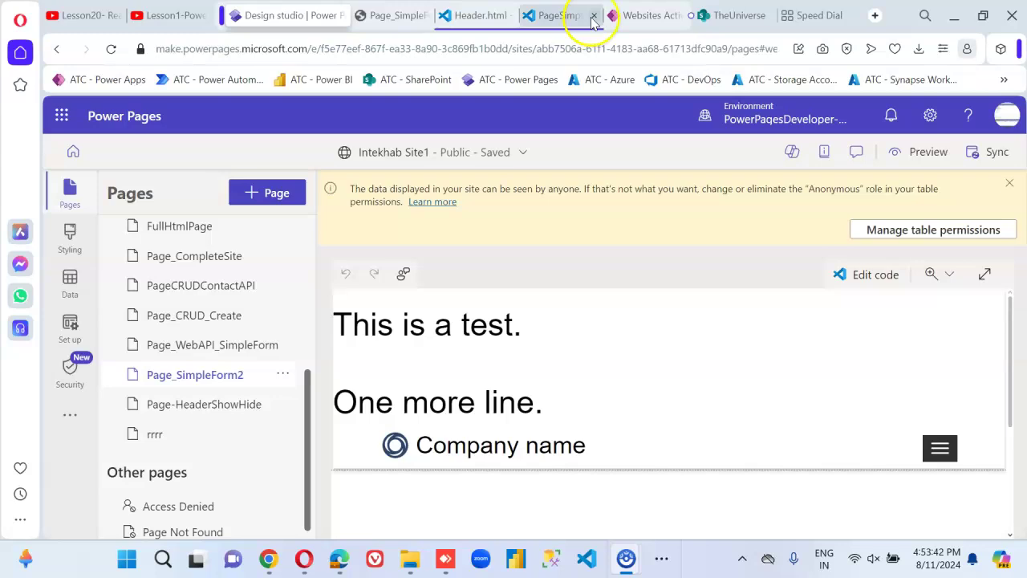
left_click(647, 15)
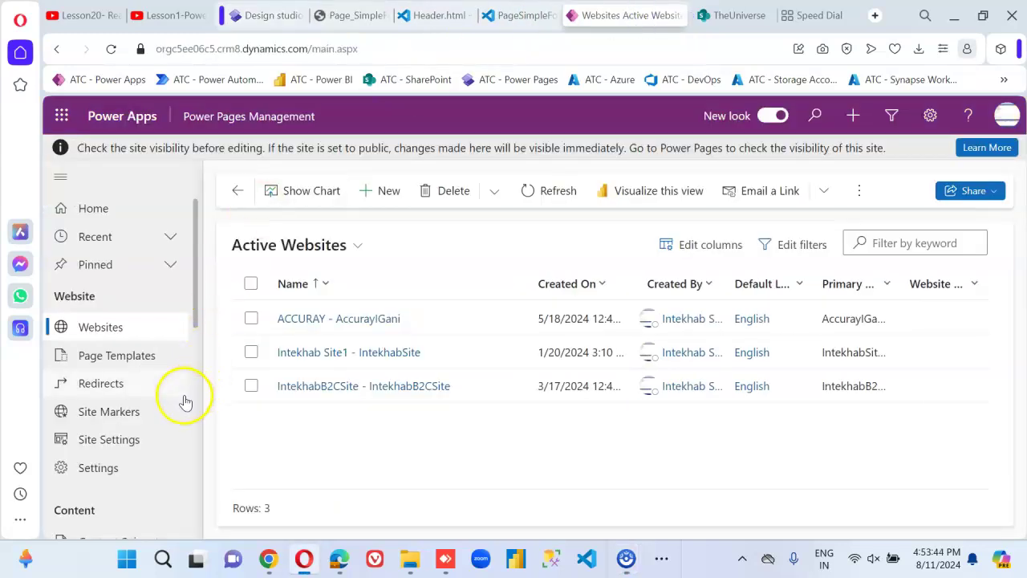
left_click(140, 356)
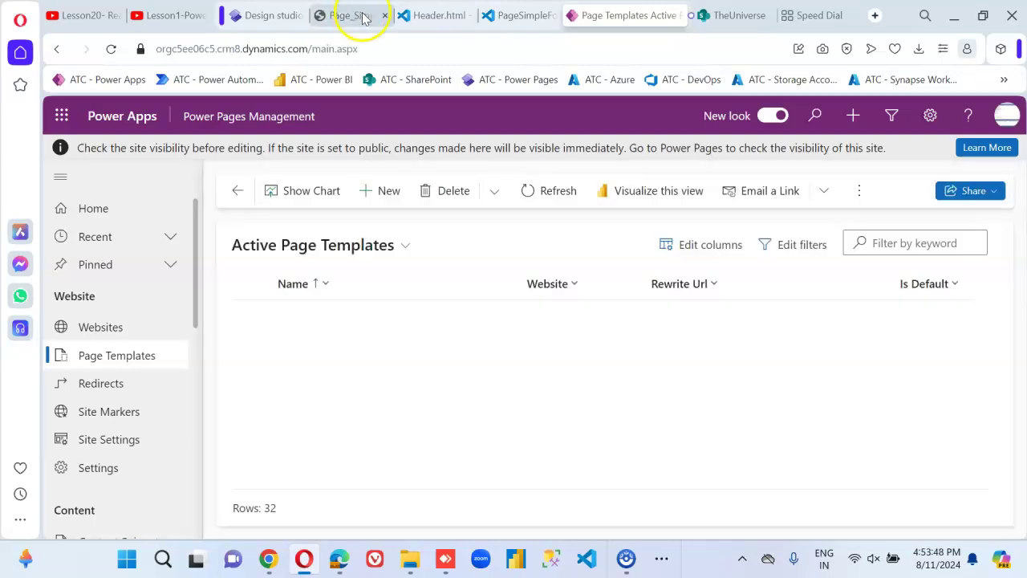
Close the PageSimpleForm and Header.html code tabs after checking the live Page_SimpleForm2 page
left_click(365, 16)
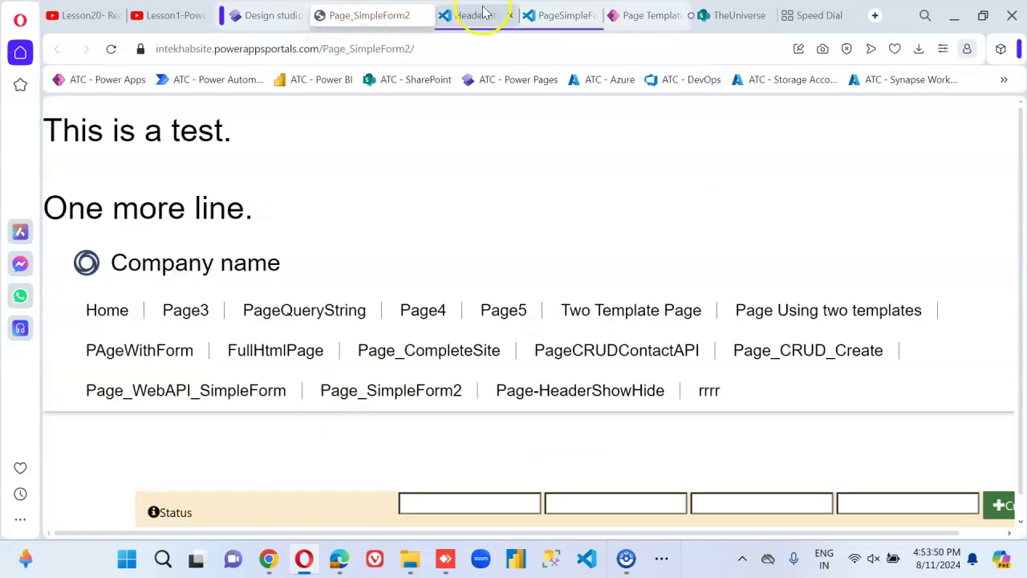
left_click(595, 16)
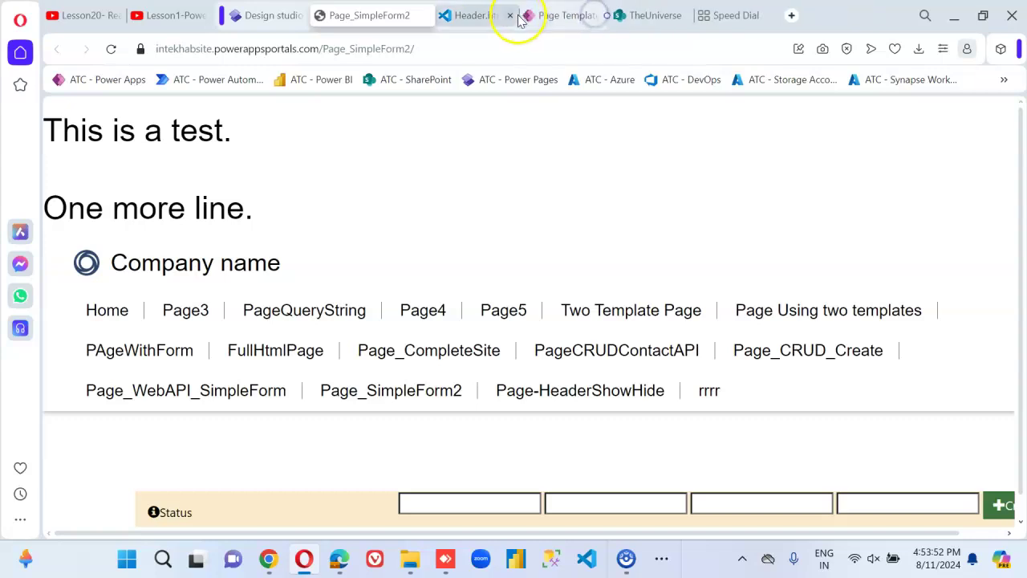
left_click(509, 16)
left_click(481, 16)
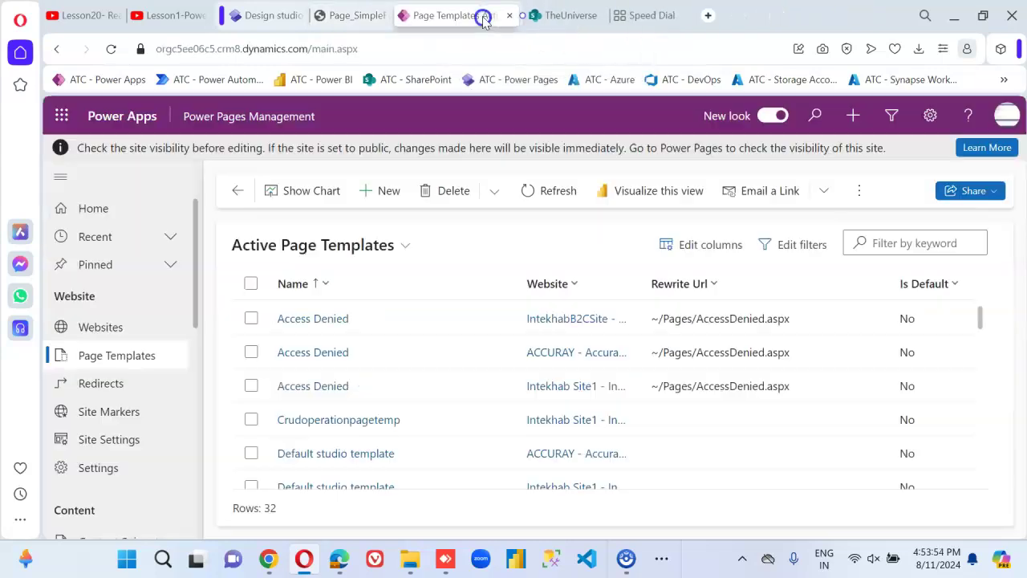
left_click(357, 16)
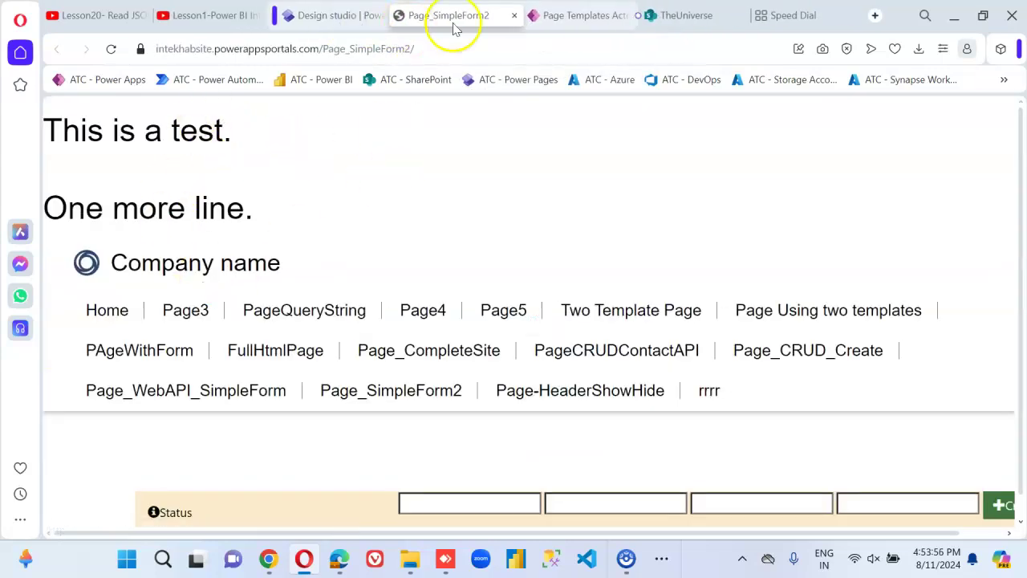
left_click(580, 14)
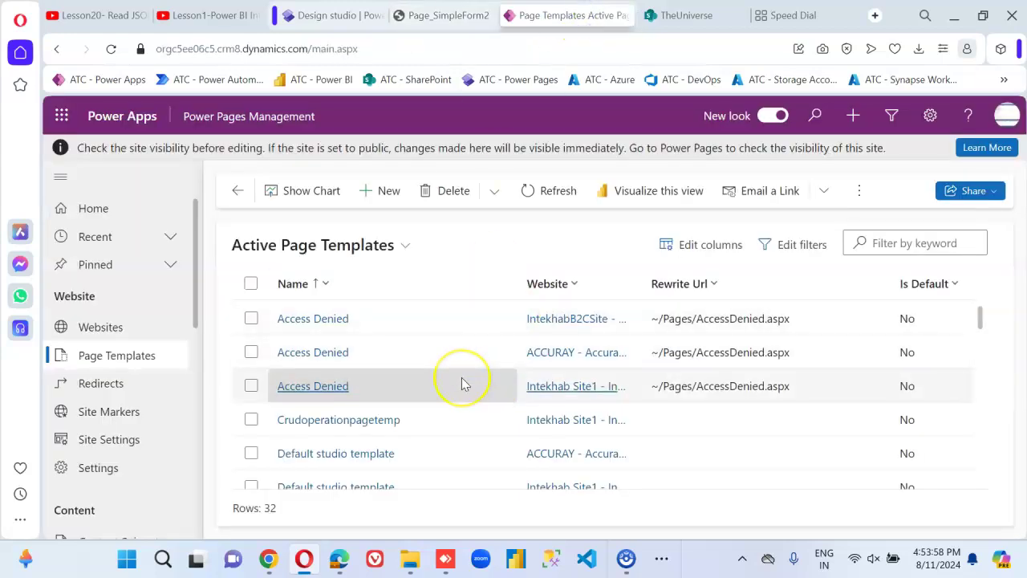
Filter the page templates by the keyword 'Simple', then clear the keyword
left_click(899, 242)
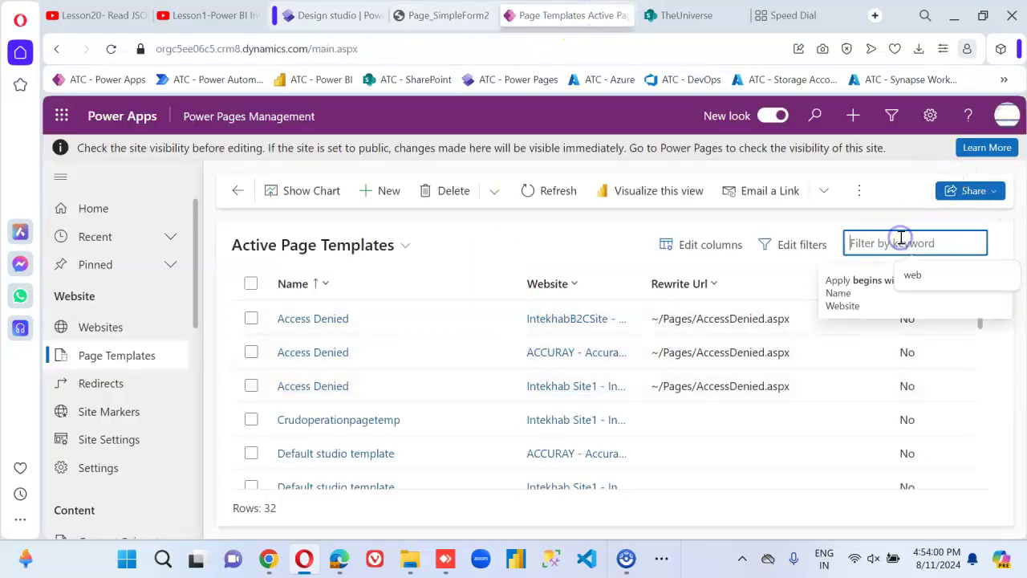
type("Si")
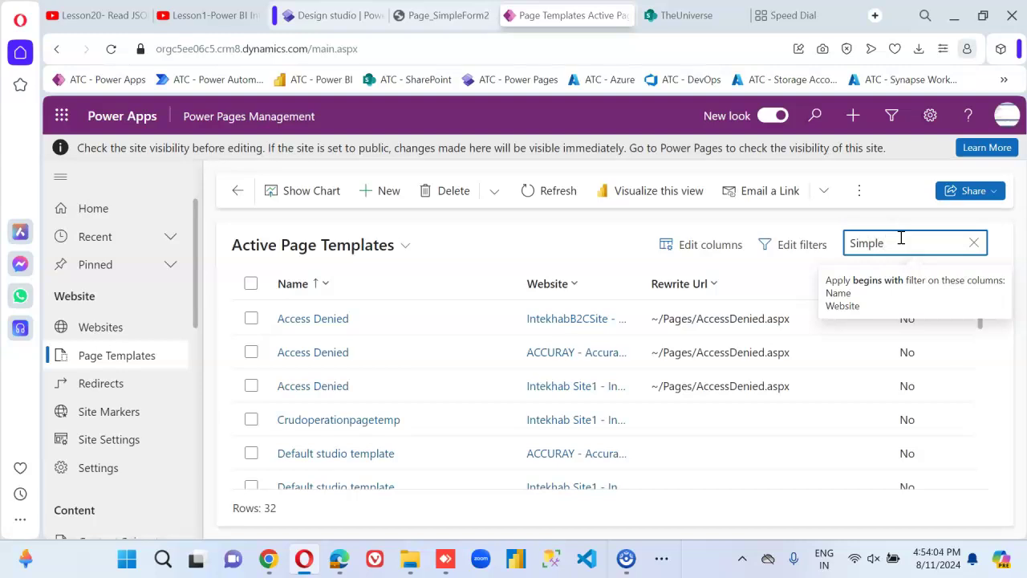
type("mple")
key("Return")
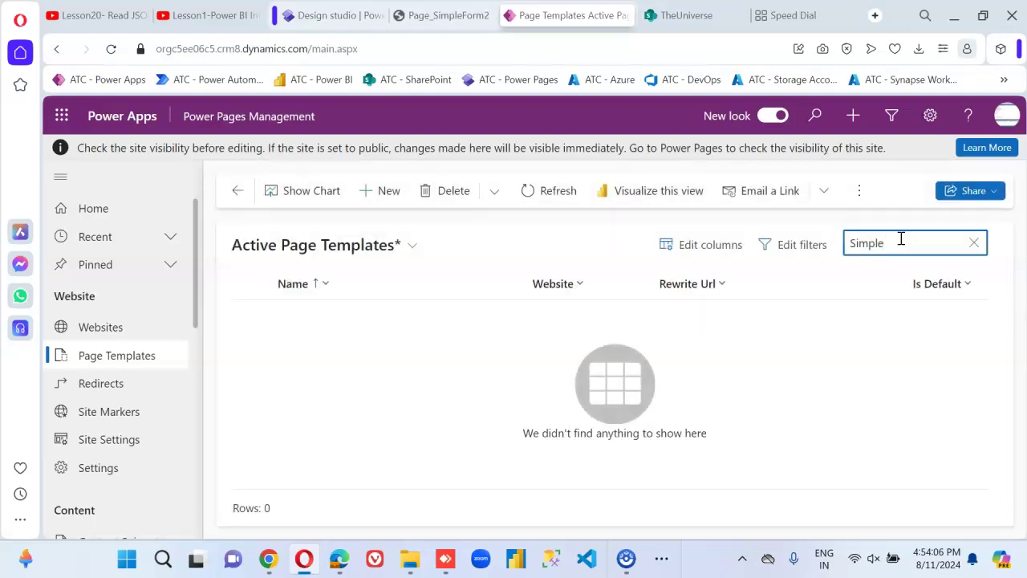
left_click_drag(910, 243, 642, 242)
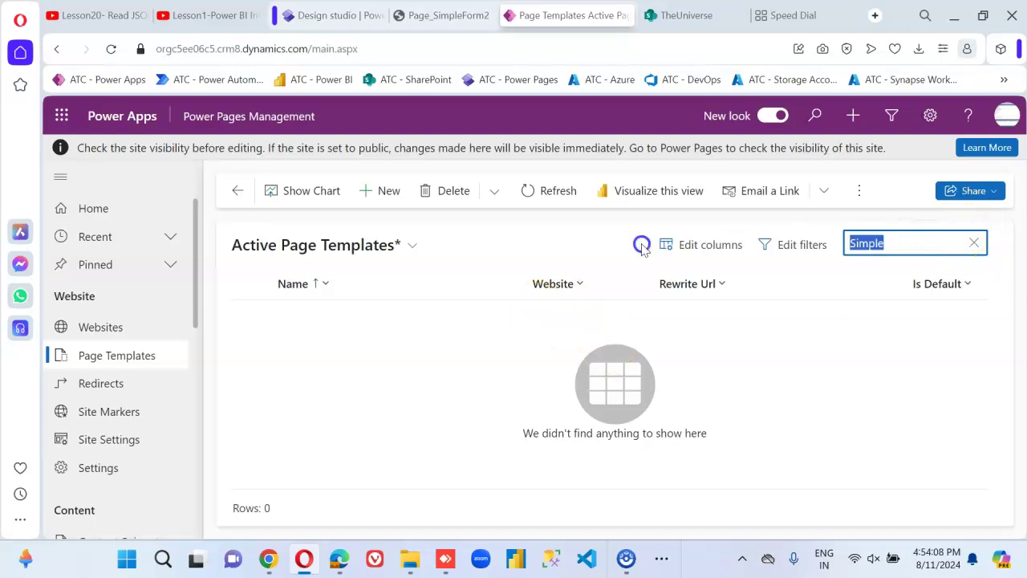
key("BackSpace")
left_click(737, 407)
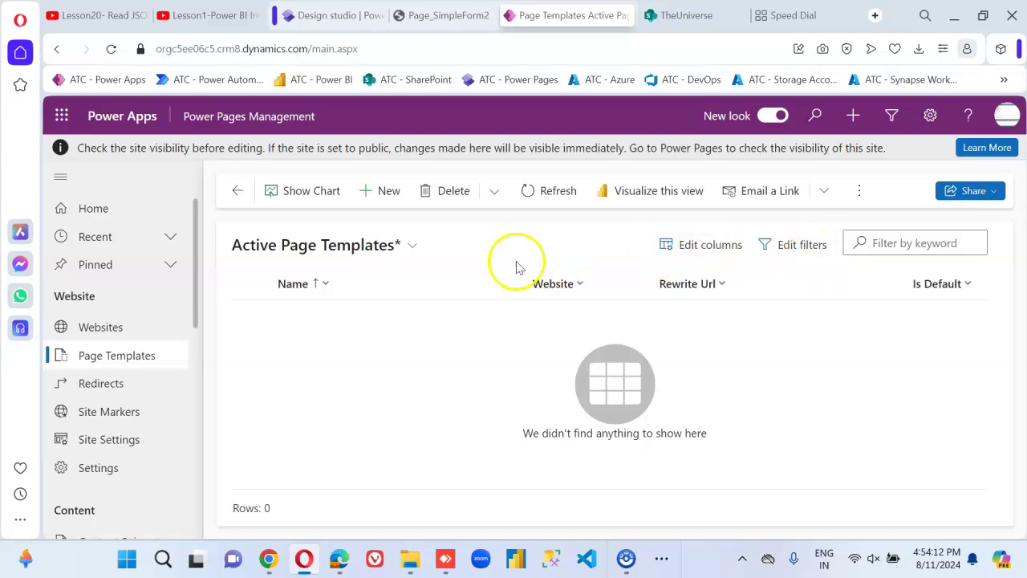
Reload the templates list, open PageTemplate_SimpleForm2, then view the live page with its header
left_click(102, 357)
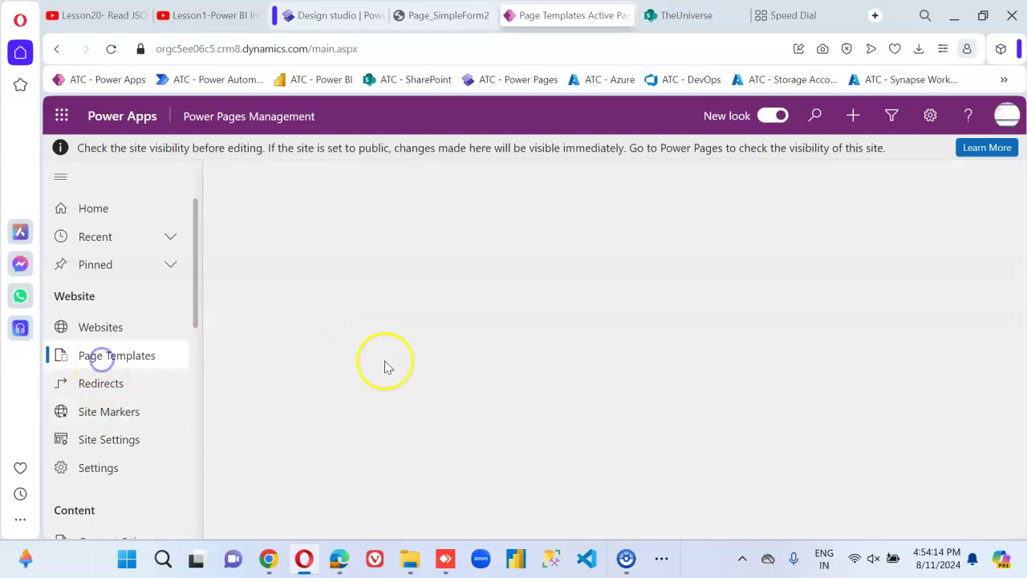
scroll(448, 416, "down", 6)
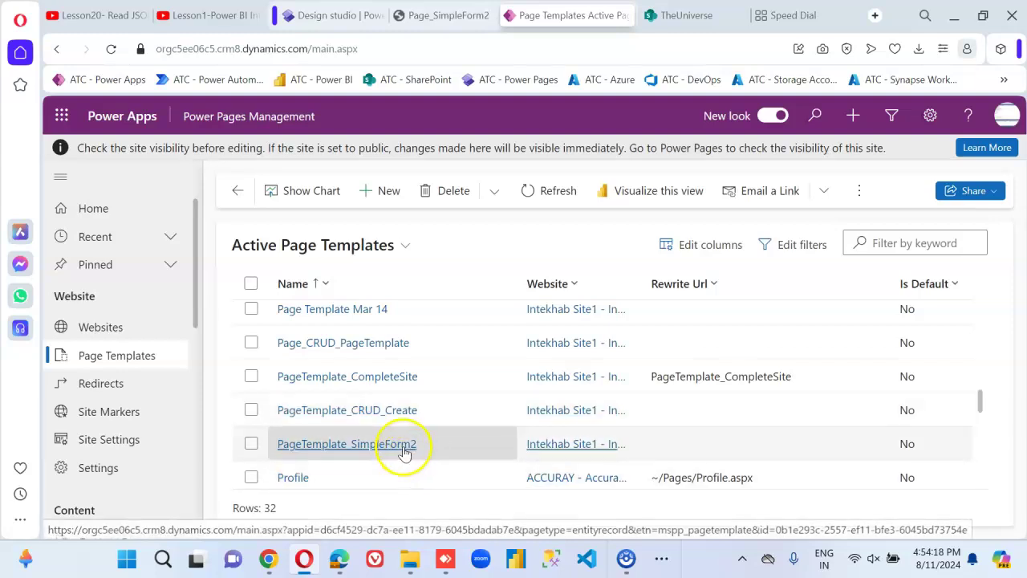
left_click(381, 446)
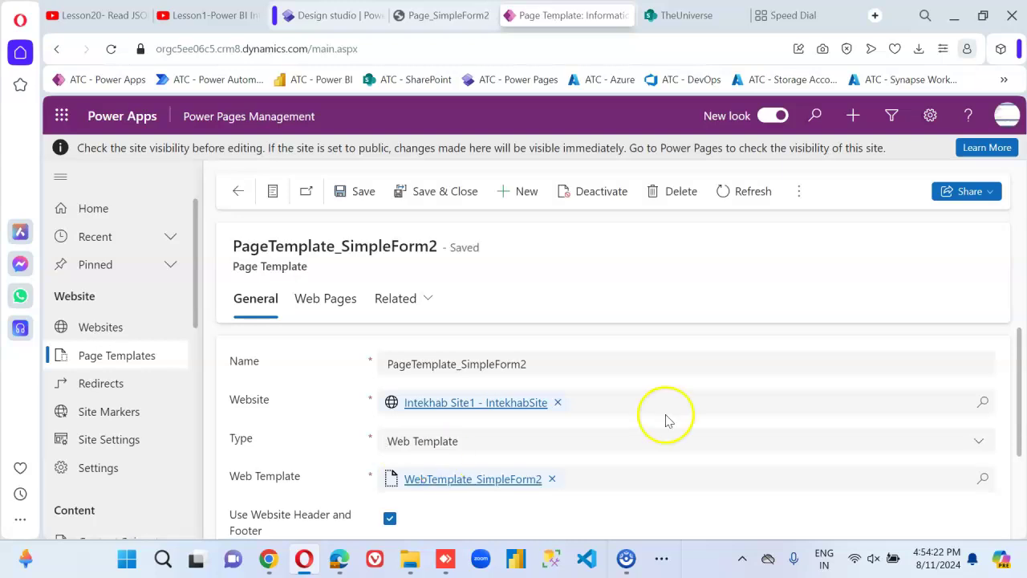
scroll(746, 369, "down", 2)
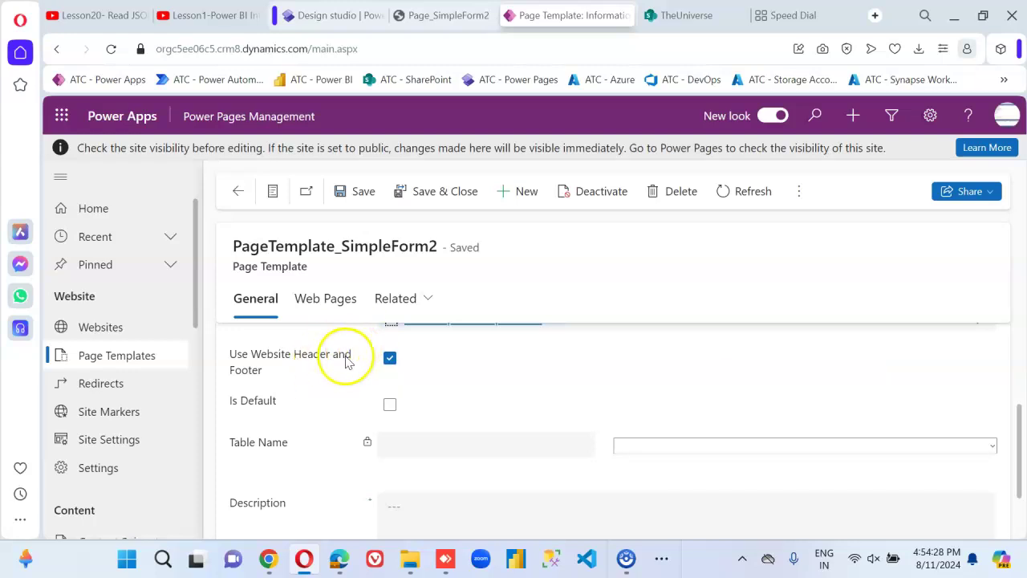
left_click(437, 14)
scroll(384, 275, "down", 1)
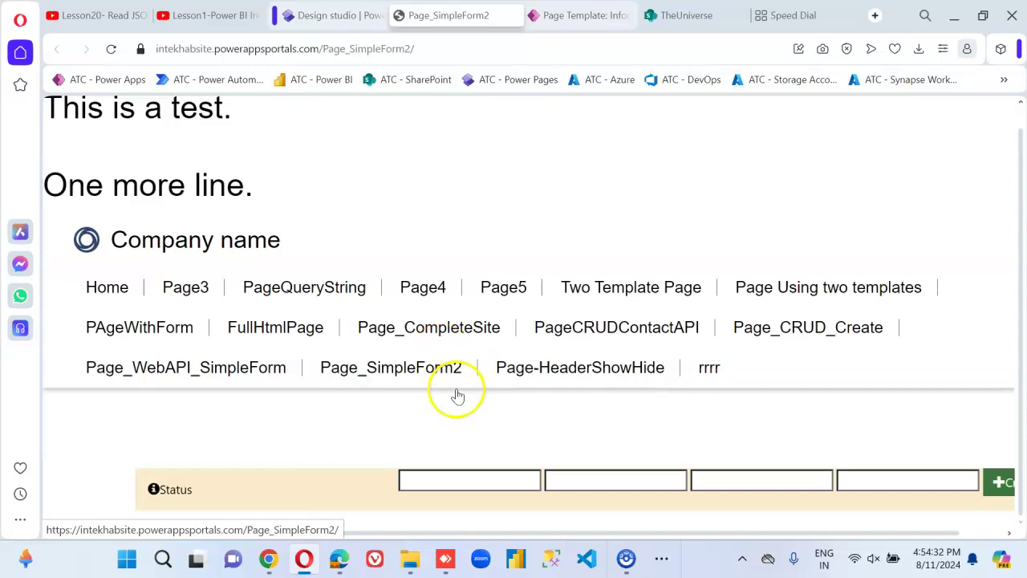
Turn off Use Website Header and Footer on PageTemplate_SimpleForm2 and save the template
left_click(549, 17)
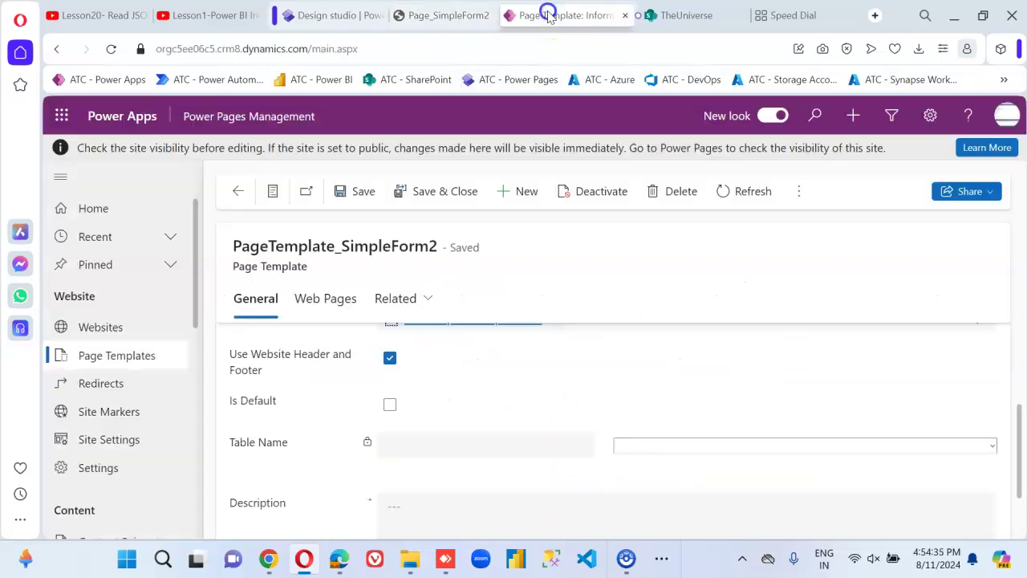
left_click(389, 359)
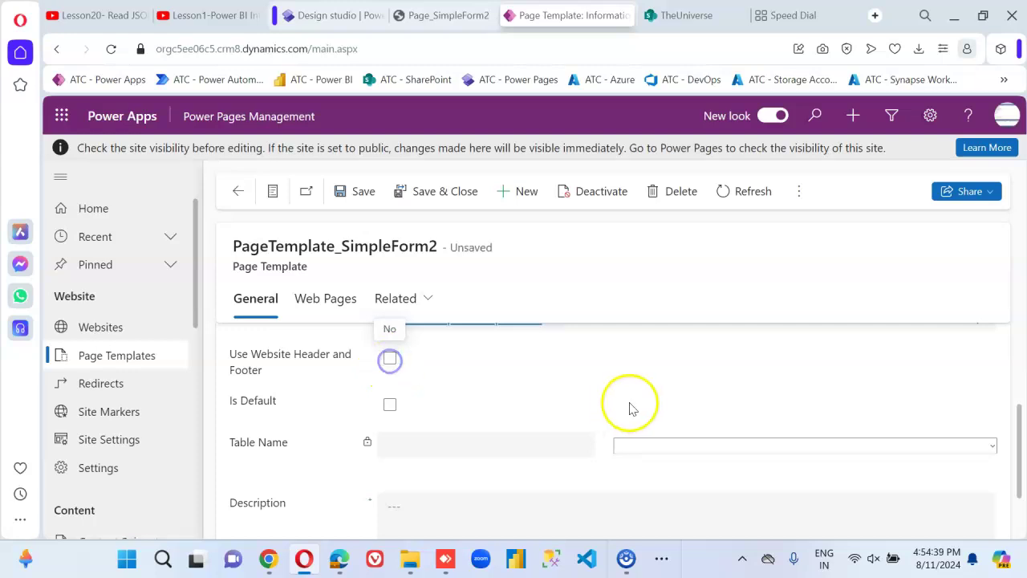
left_click(360, 194)
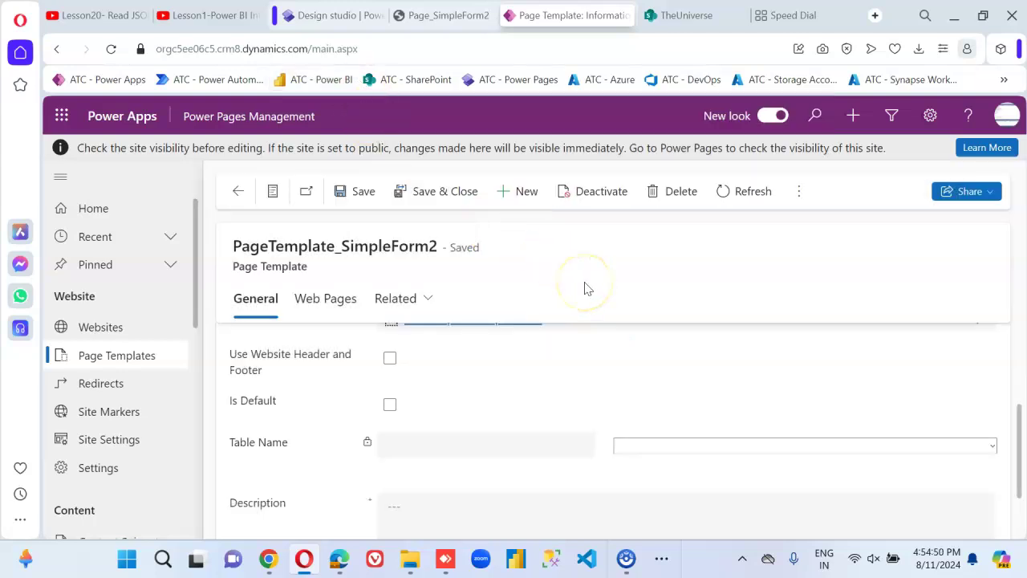
left_click(343, 16)
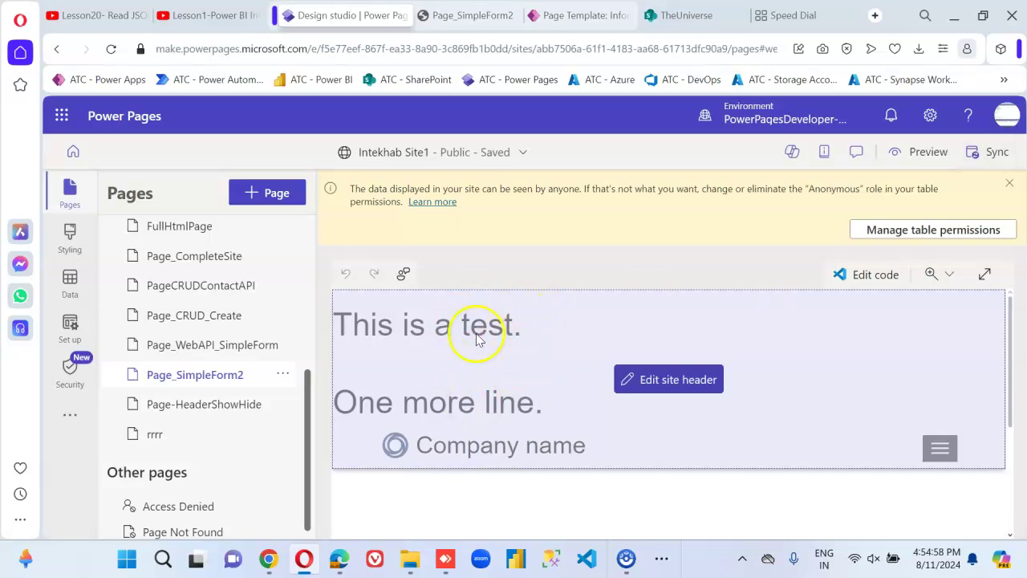
Sync the site so the header disappears, then launch a Desktop preview of Page_SimpleForm2
left_click(997, 154)
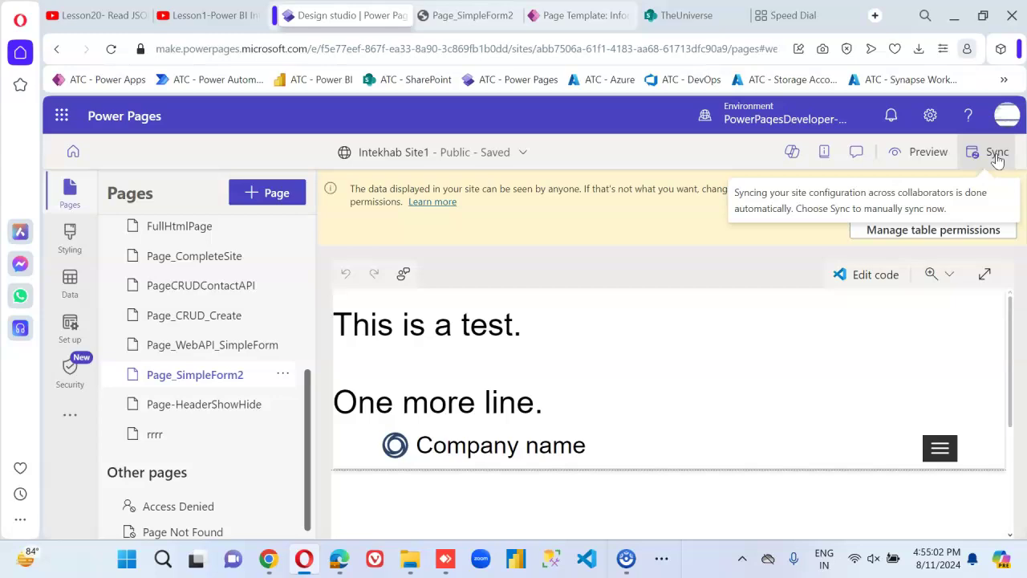
left_click(997, 156)
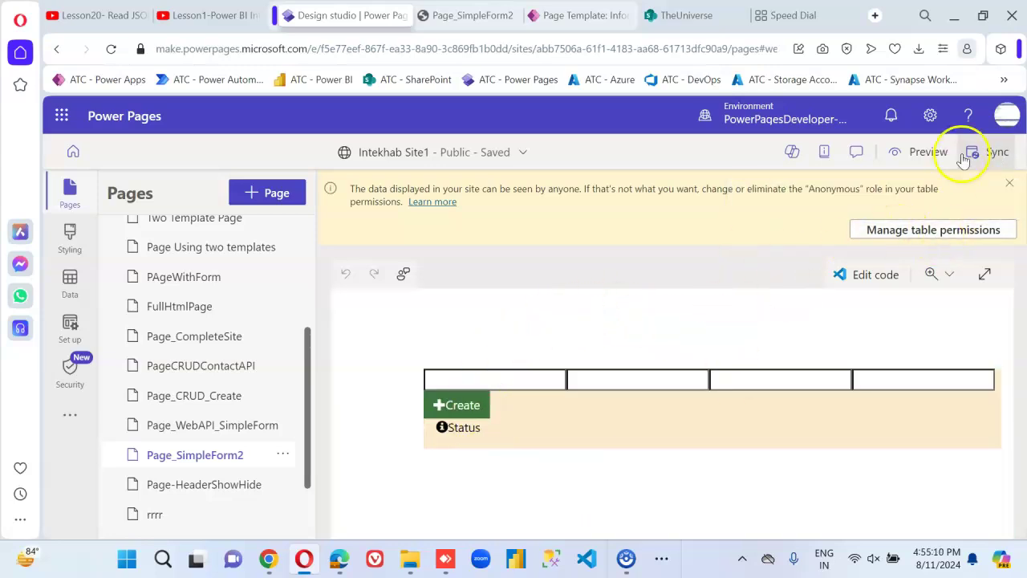
left_click(928, 152)
left_click(872, 187)
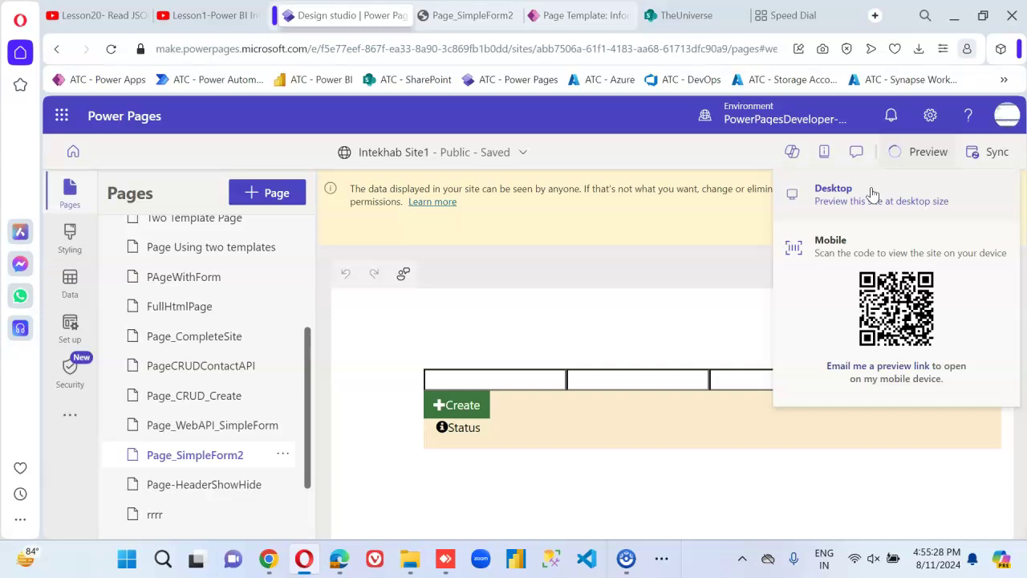
left_click(872, 193)
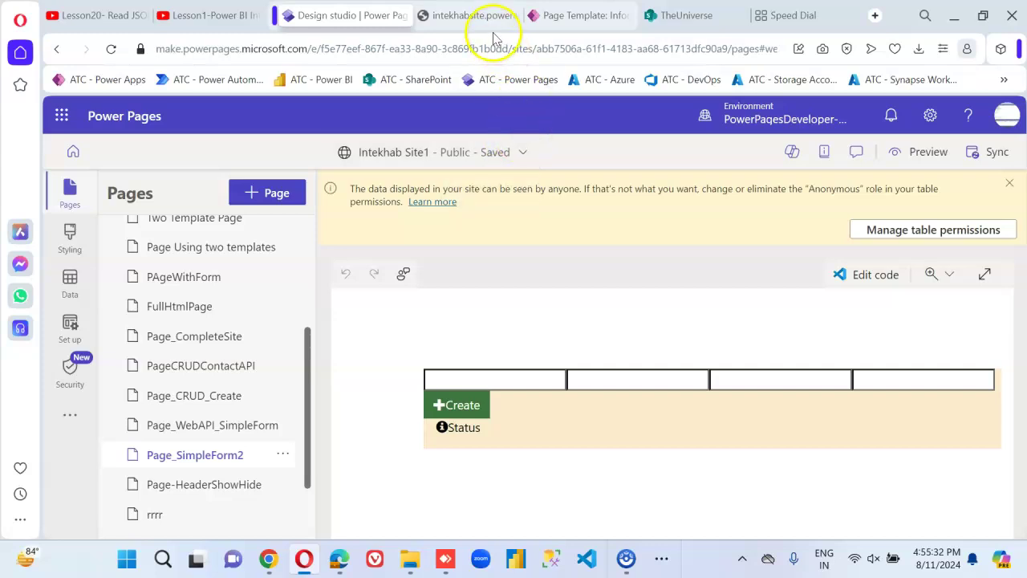
Check that the previewed Page_SimpleForm2 shows only the Status form, with no header
left_click(464, 13)
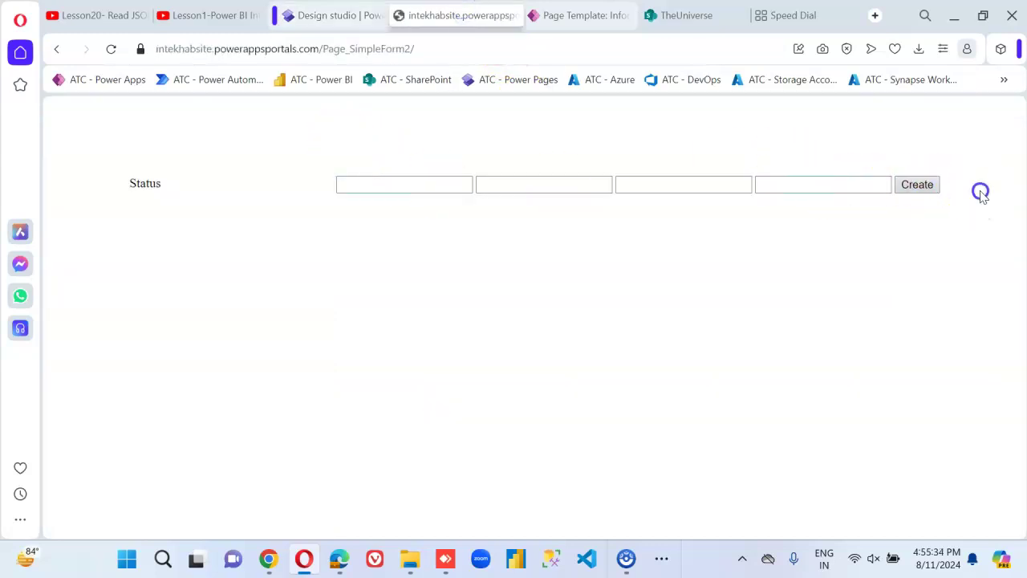
double_click(92, 172)
left_click(224, 133)
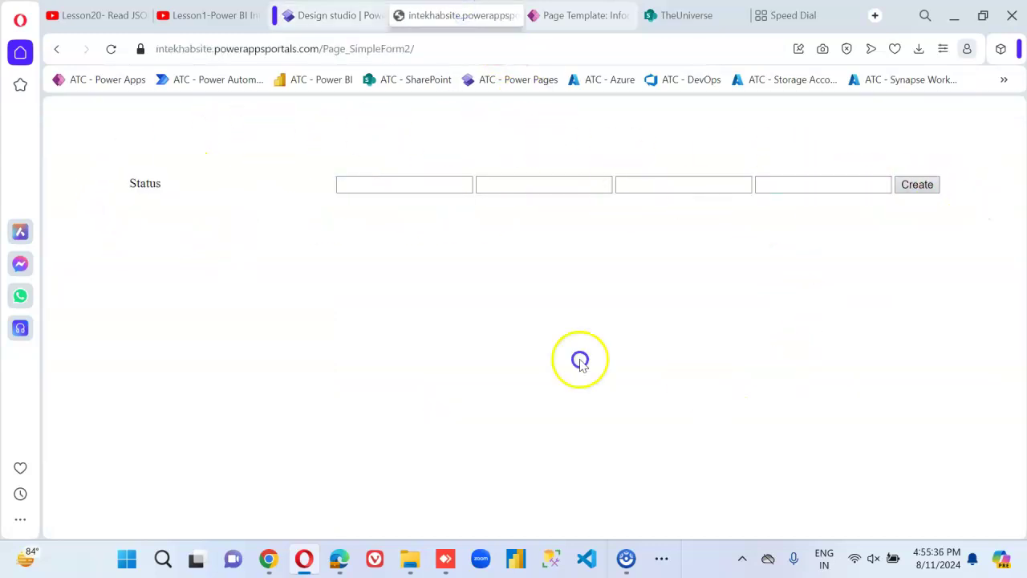
left_click(327, 19)
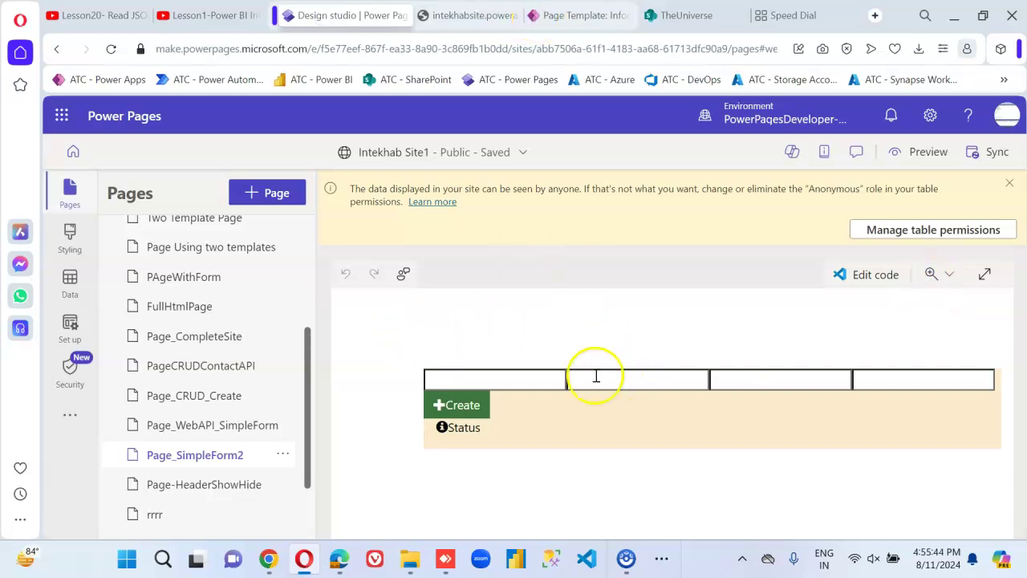
Turn Use Website Header and Footer back on for PageTemplate_SimpleForm2 and save it
left_click(553, 19)
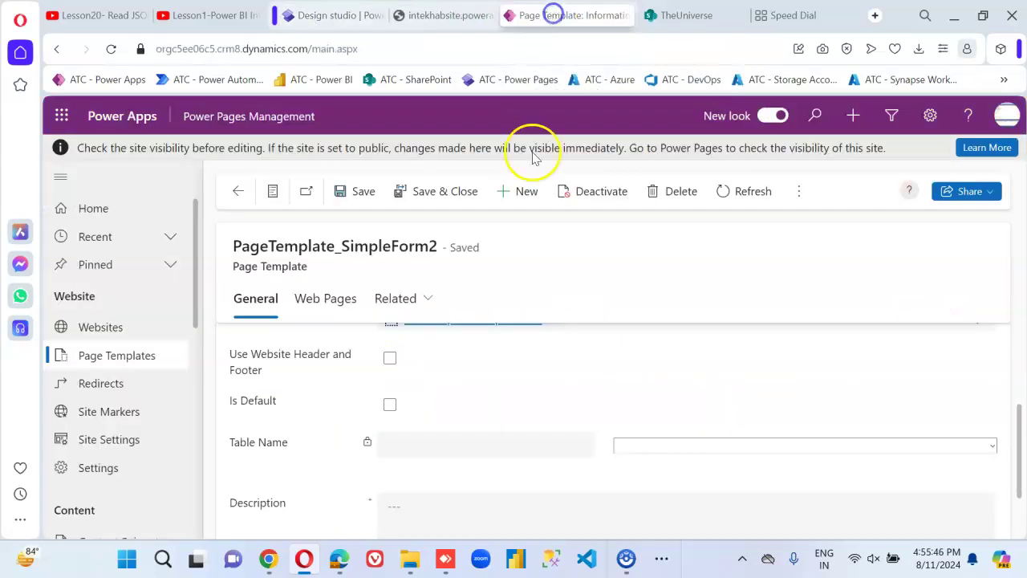
left_click(390, 359)
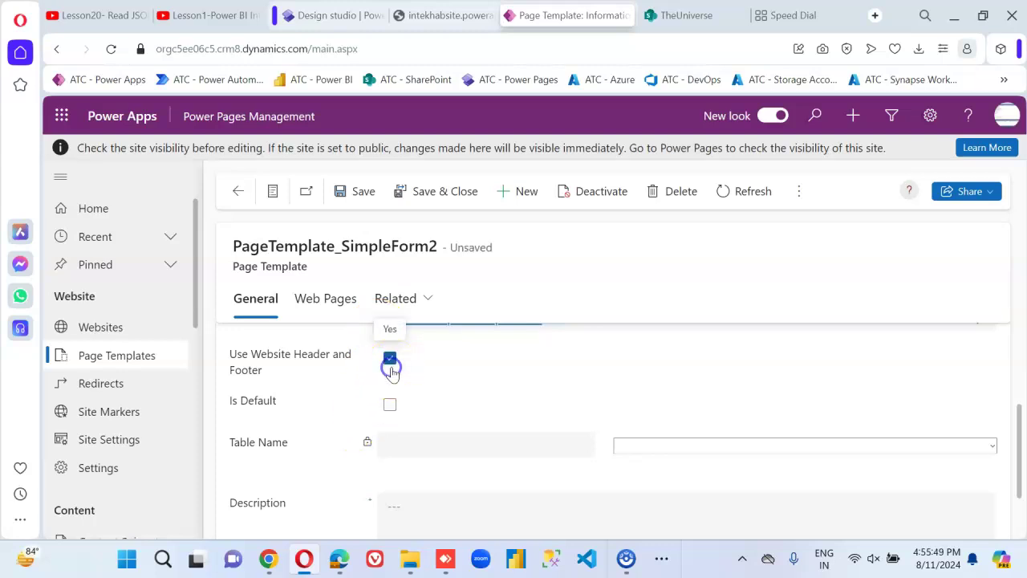
left_click(357, 196)
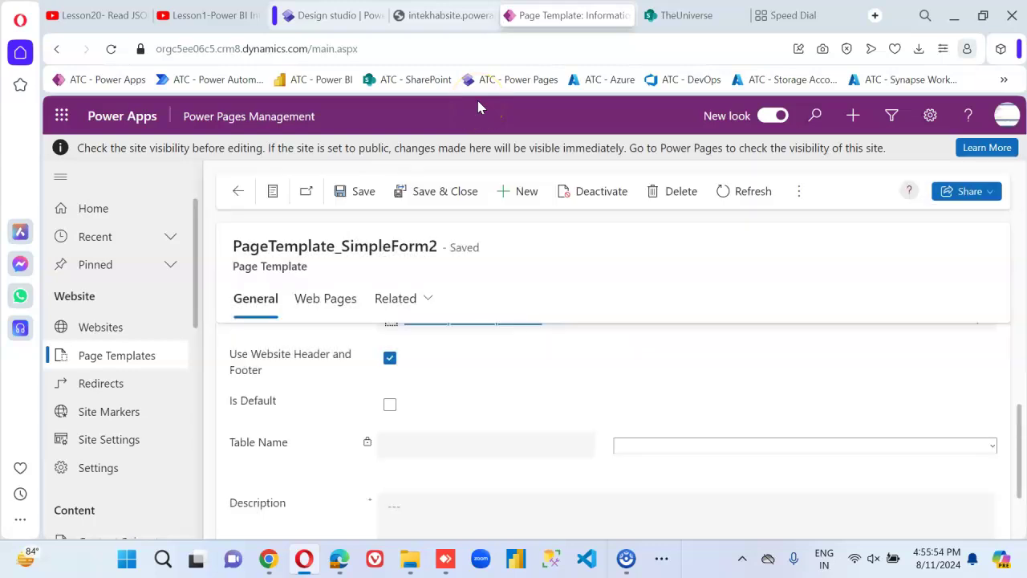
left_click(321, 16)
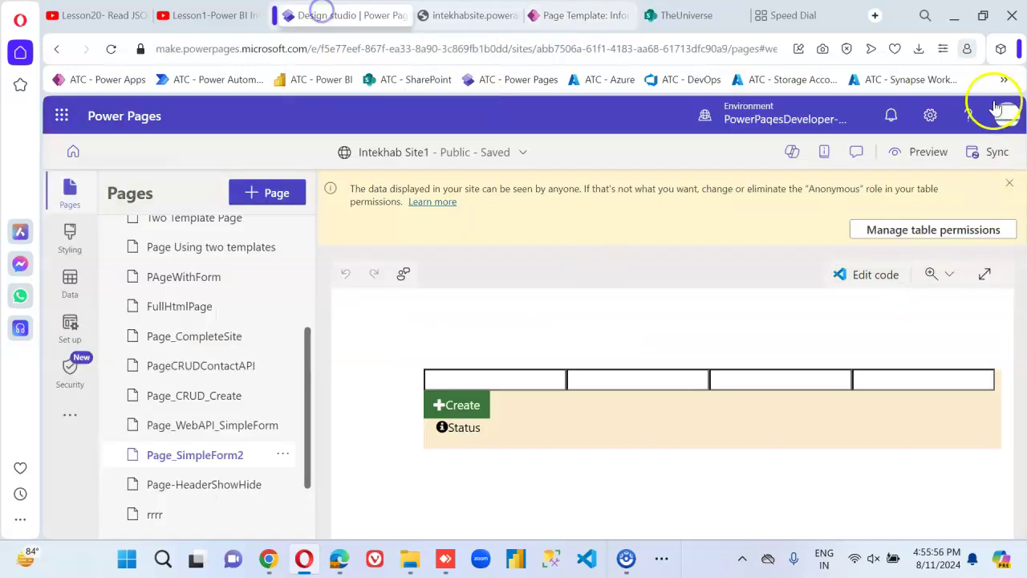
Sync the site to restore the header, then preview Page_SimpleForm2 at Desktop size
left_click(995, 152)
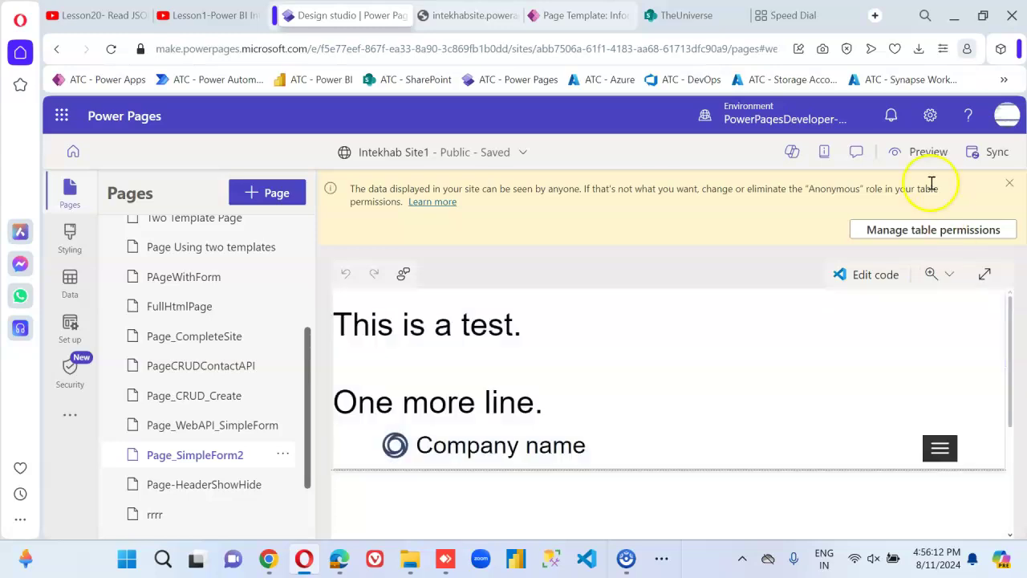
left_click(929, 153)
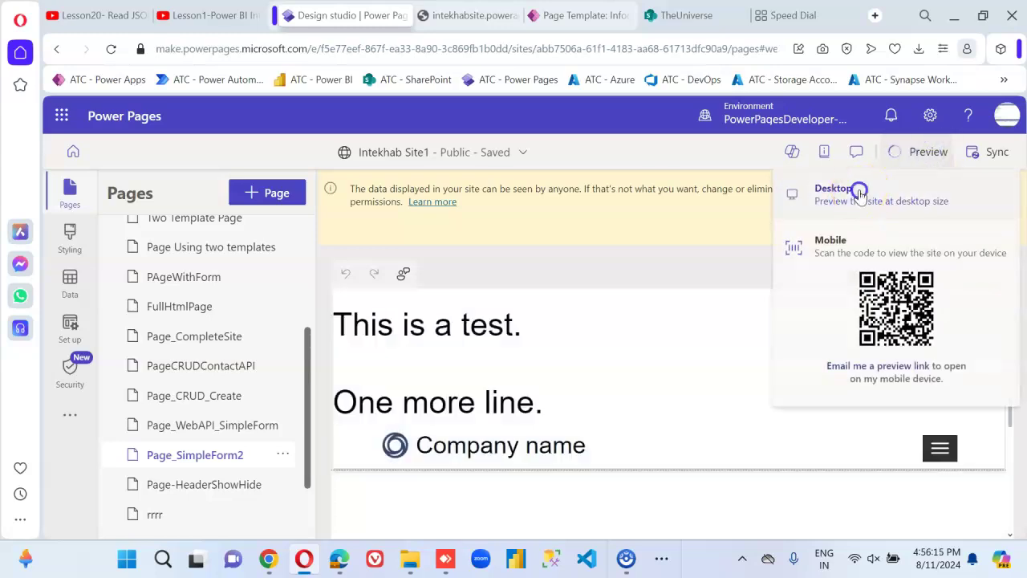
left_click(858, 191)
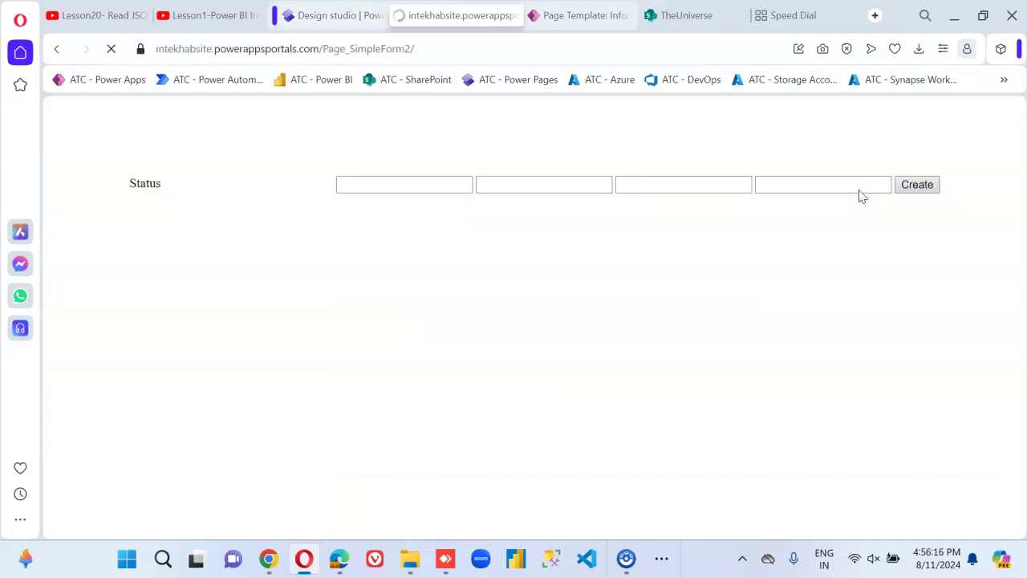